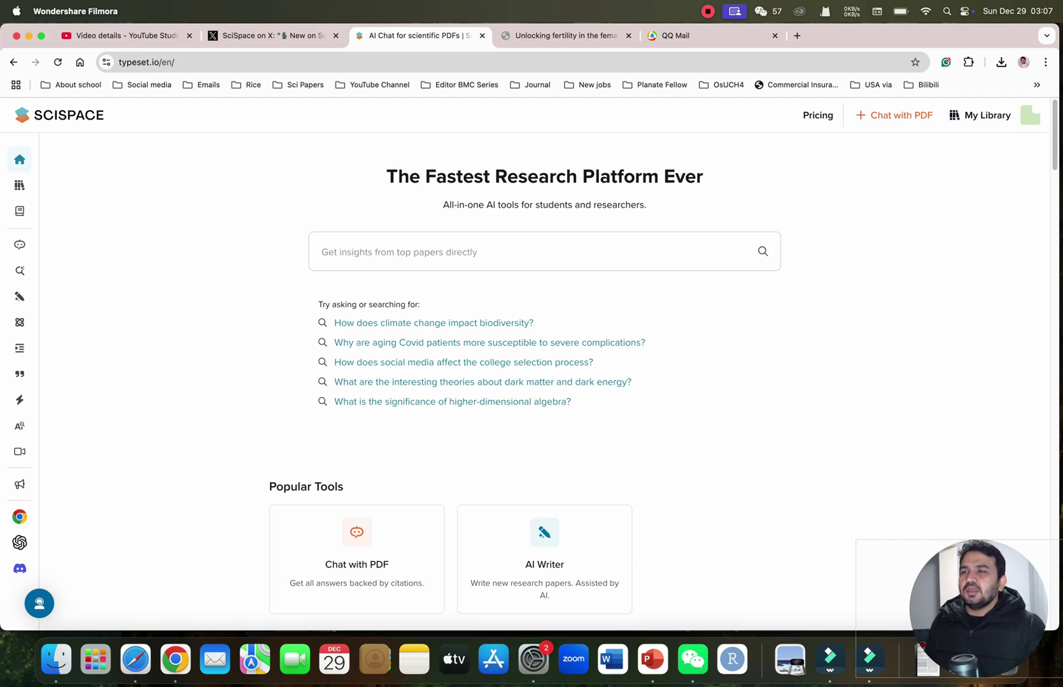
Upload erae220.pdf from the Downloads folder for Chat with PDF and save it in the "anther developement" collection.
{"action": "left_click", "coordinate": [566, 36]}
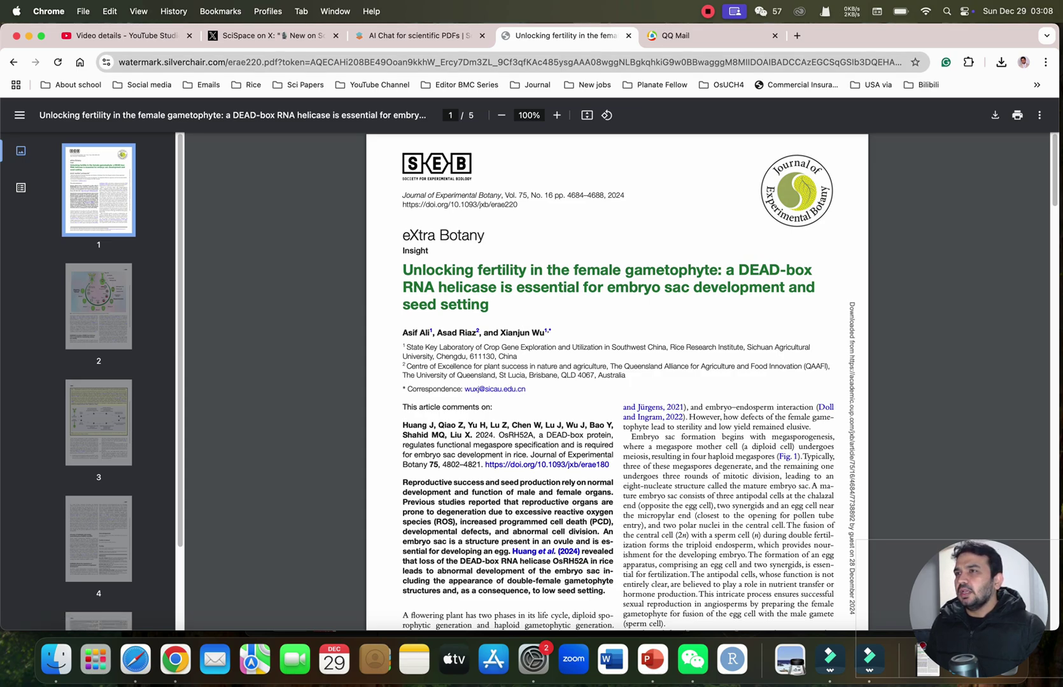
{"action": "left_click", "coordinate": [421, 36]}
{"action": "mouse_move", "coordinate": [26, 271]}
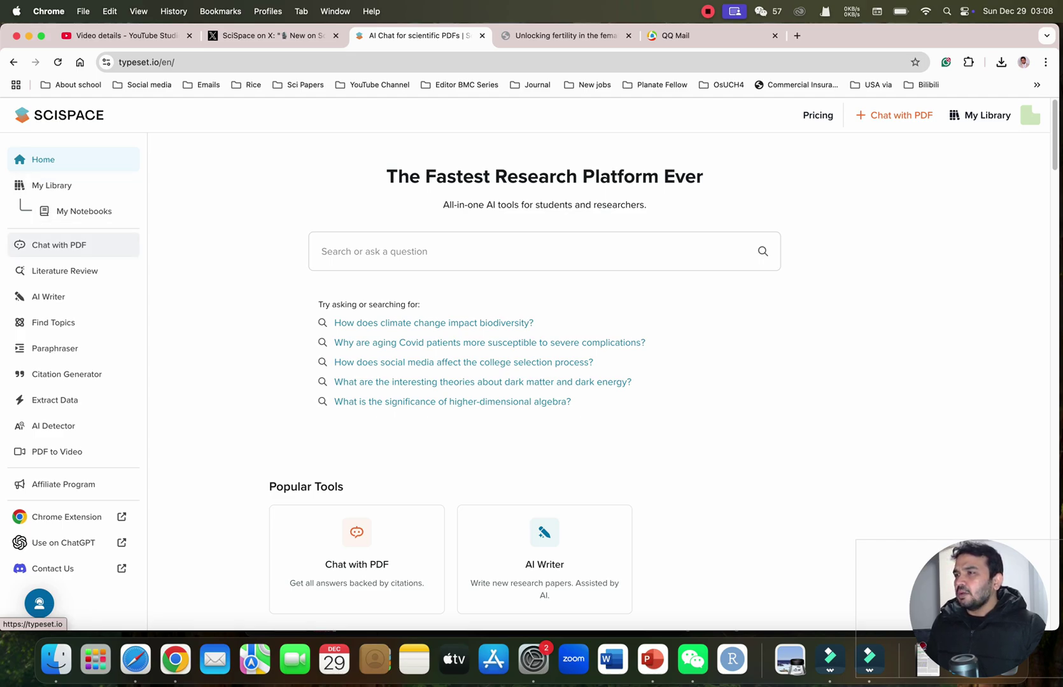
{"action": "left_click", "coordinate": [58, 245]}
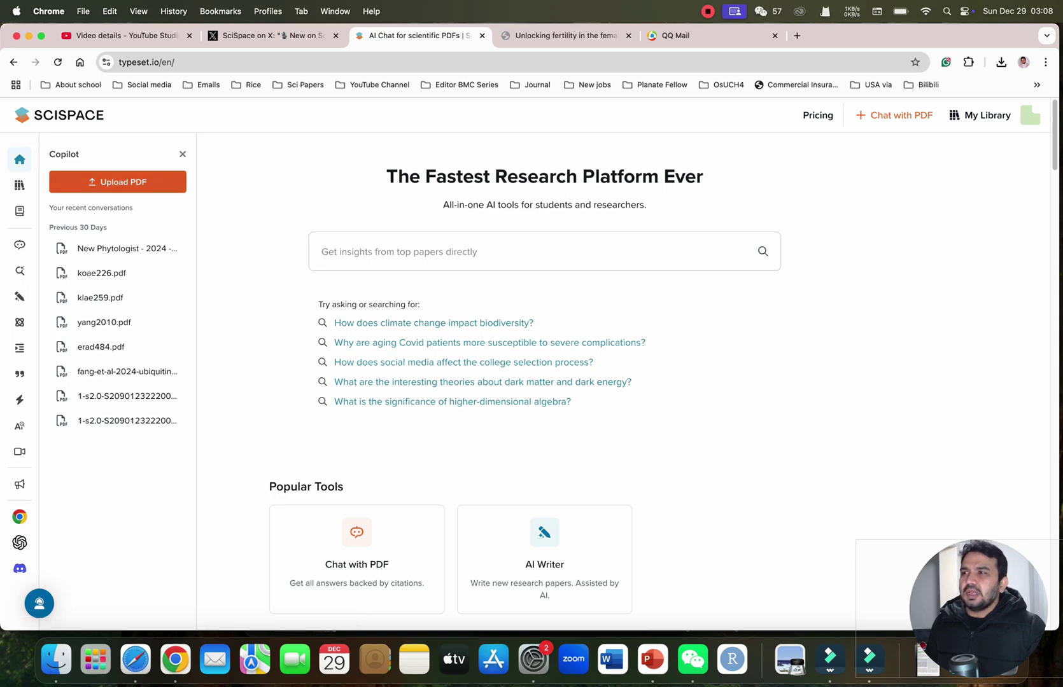
{"action": "left_click", "coordinate": [118, 182]}
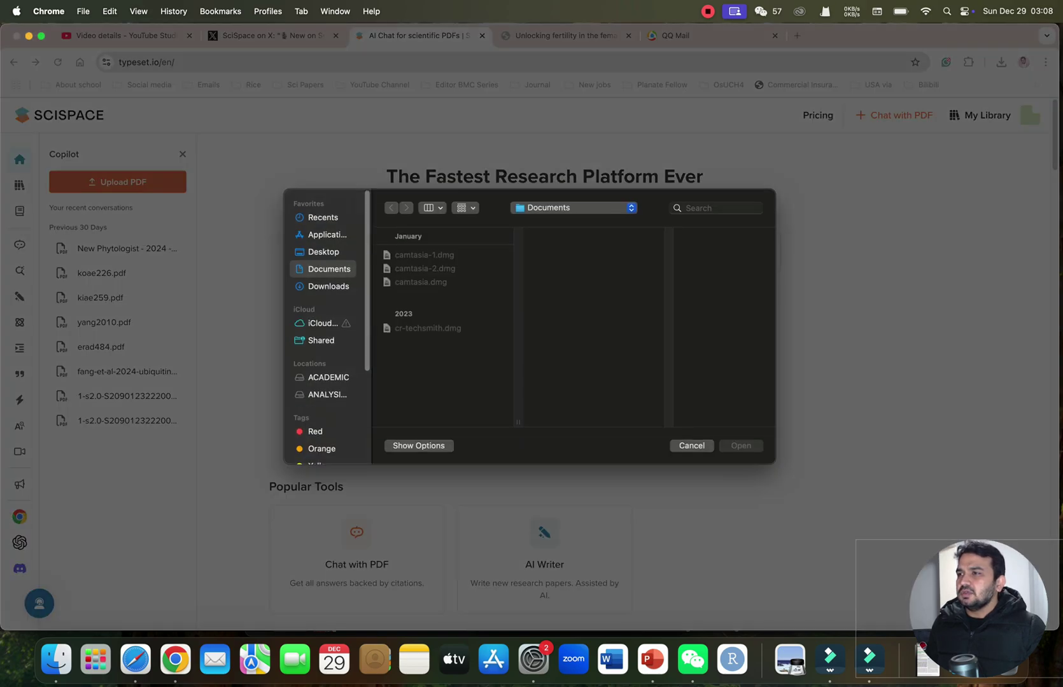
{"action": "left_click", "coordinate": [328, 287]}
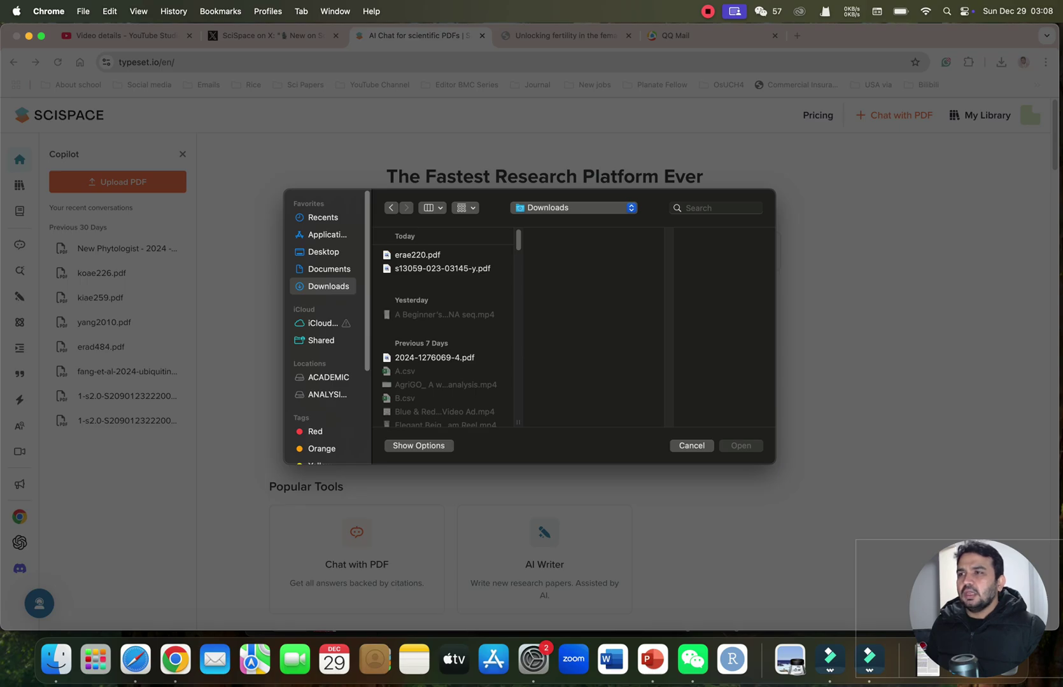
{"action": "left_click", "coordinate": [418, 256]}
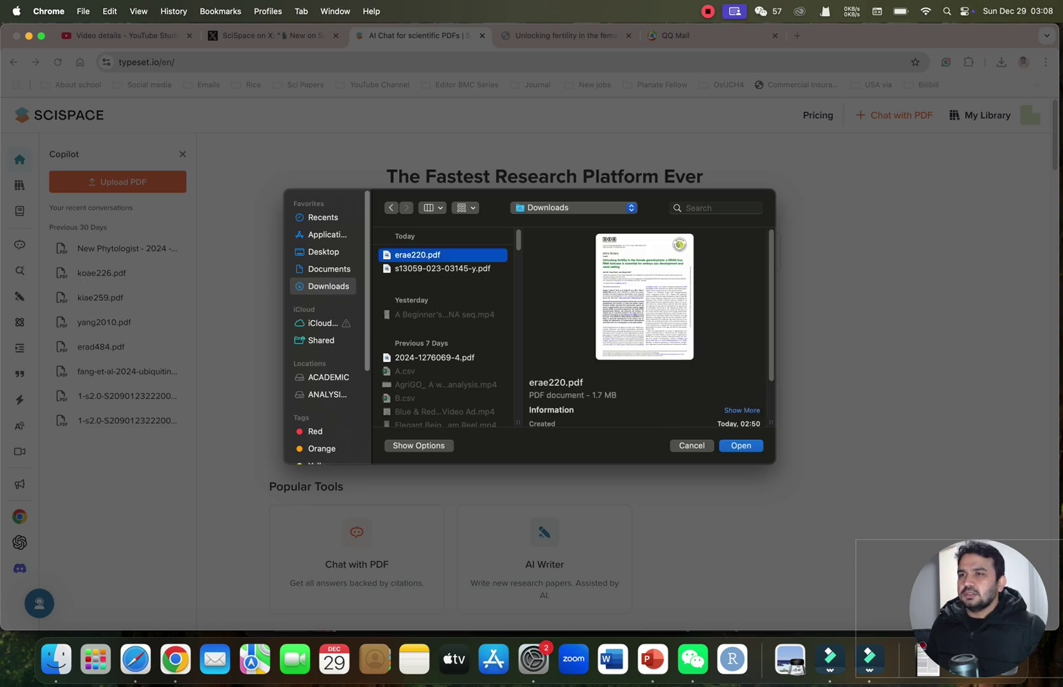
{"action": "key", "text": "Return"}
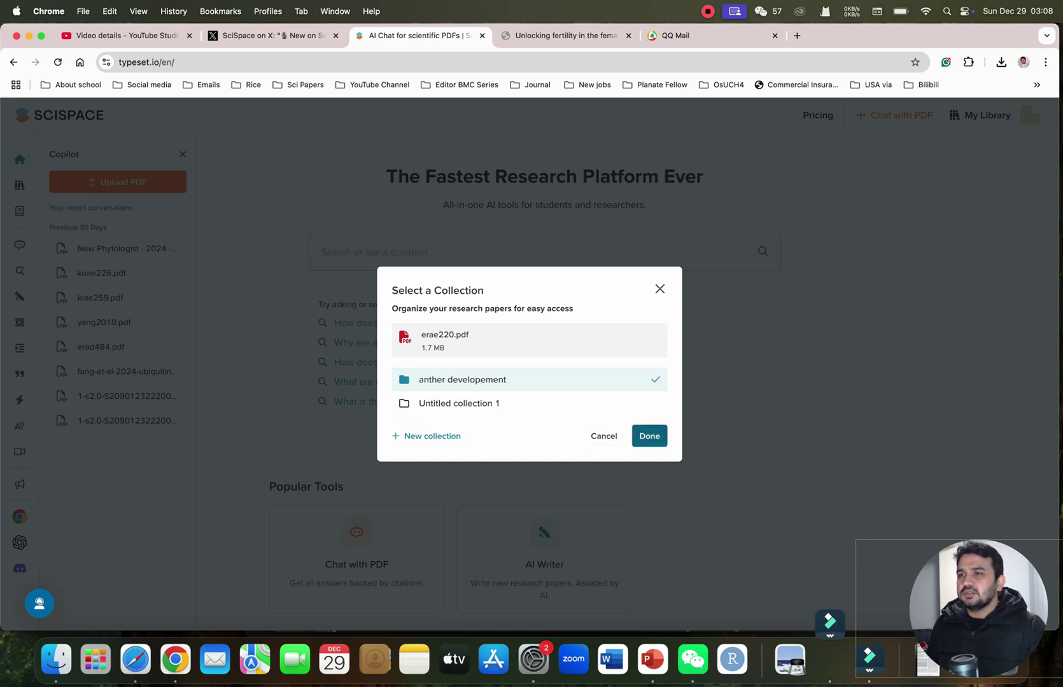
{"action": "key", "text": "Return"}
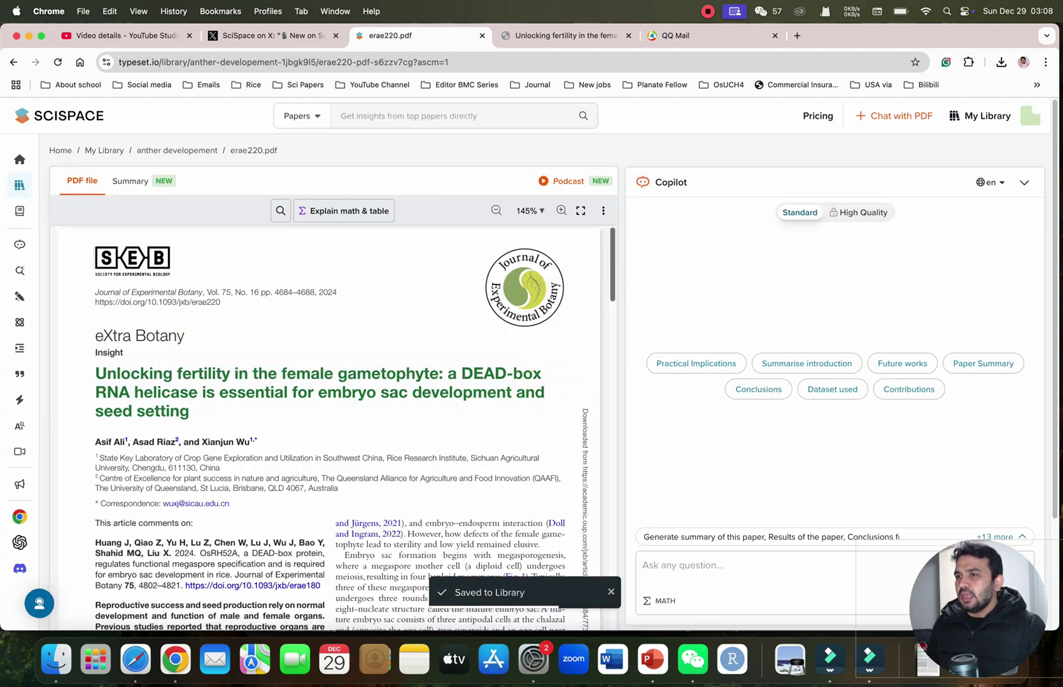
Generate a podcast from the uploaded erae220.pdf paper and start playing it.
{"action": "scroll", "coordinate": [591, 268], "scroll_direction": "down", "scroll_amount": 3}
{"action": "scroll", "coordinate": [334, 428], "scroll_direction": "down", "scroll_amount": 13}
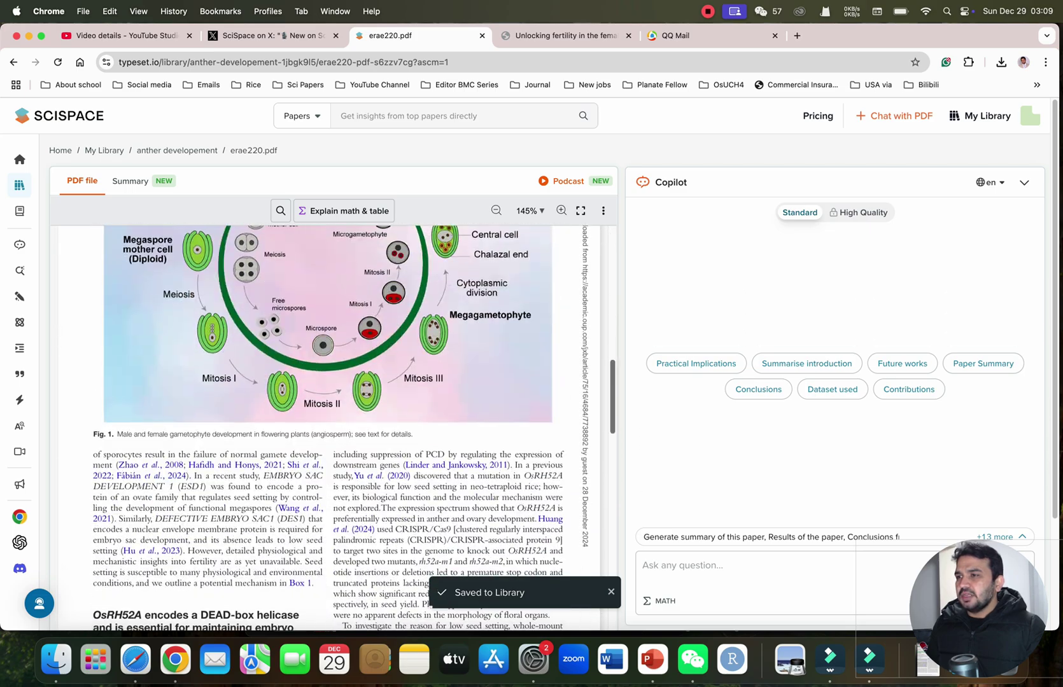
{"action": "scroll", "coordinate": [334, 428], "scroll_direction": "up", "scroll_amount": 9}
{"action": "scroll", "coordinate": [331, 427], "scroll_direction": "up", "scroll_amount": 6}
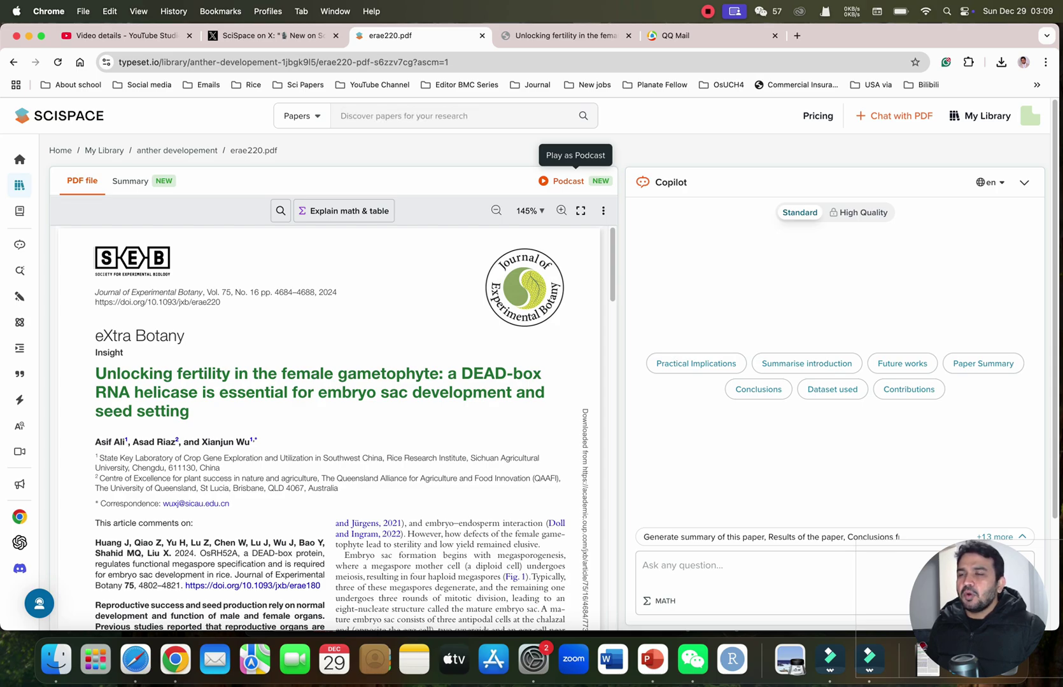
{"action": "left_click", "coordinate": [563, 180]}
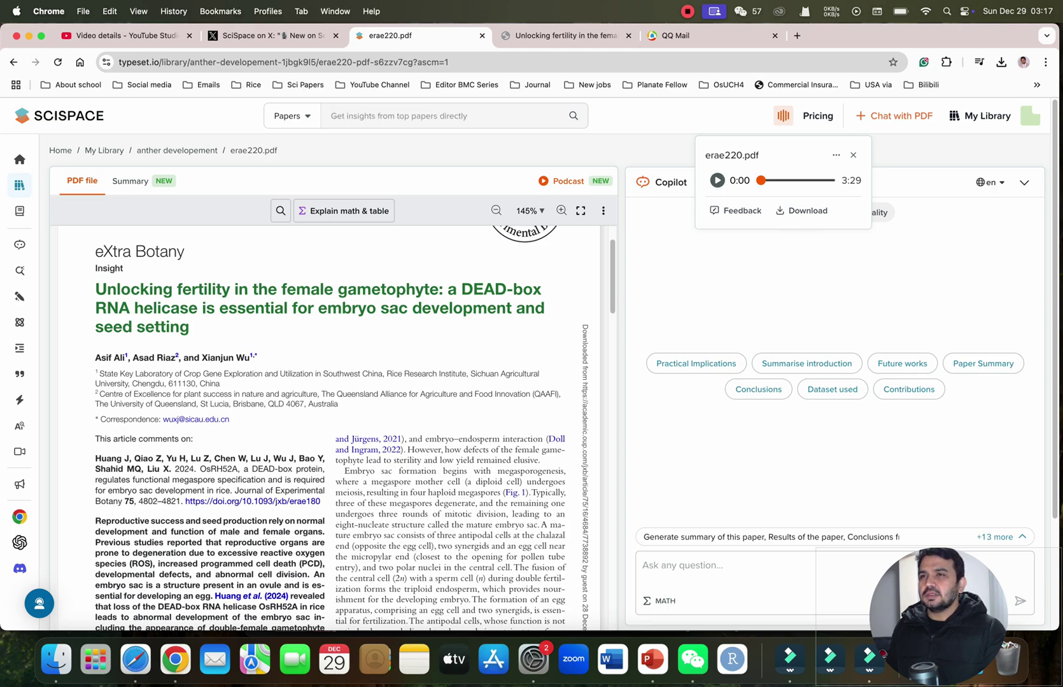
{"action": "left_click", "coordinate": [717, 181]}
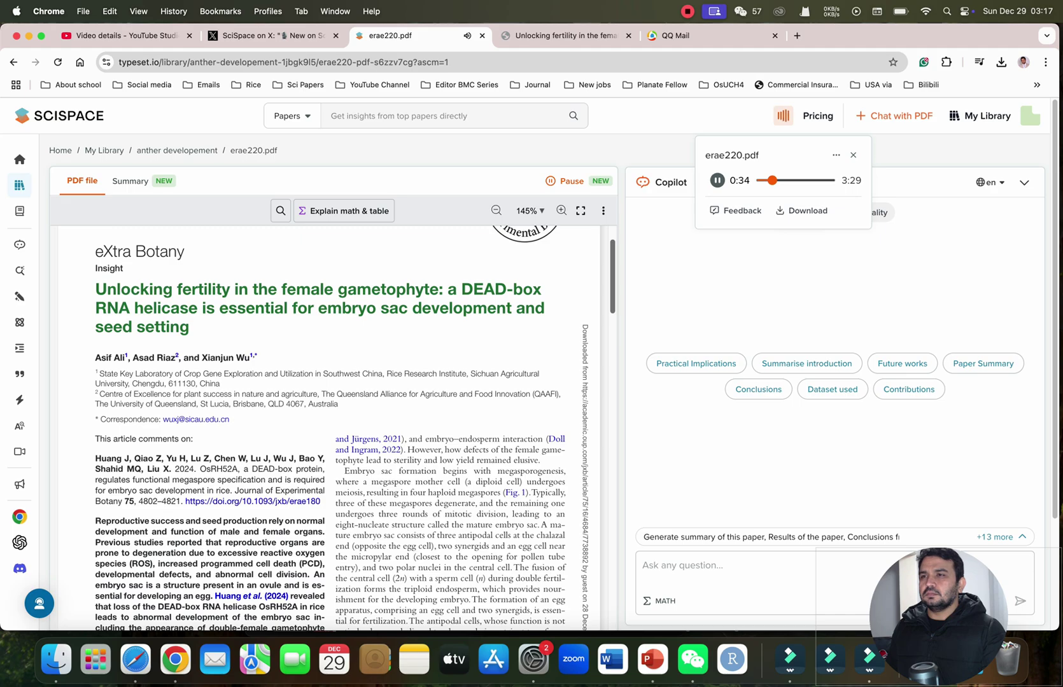
Skim the paper's text and figures, including Fig. 1 and Box 1, while the podcast plays.
{"action": "scroll", "coordinate": [329, 427], "scroll_direction": "down", "scroll_amount": 9}
{"action": "scroll", "coordinate": [330, 427], "scroll_direction": "down", "scroll_amount": 10}
{"action": "scroll", "coordinate": [329, 426], "scroll_direction": "up", "scroll_amount": 6}
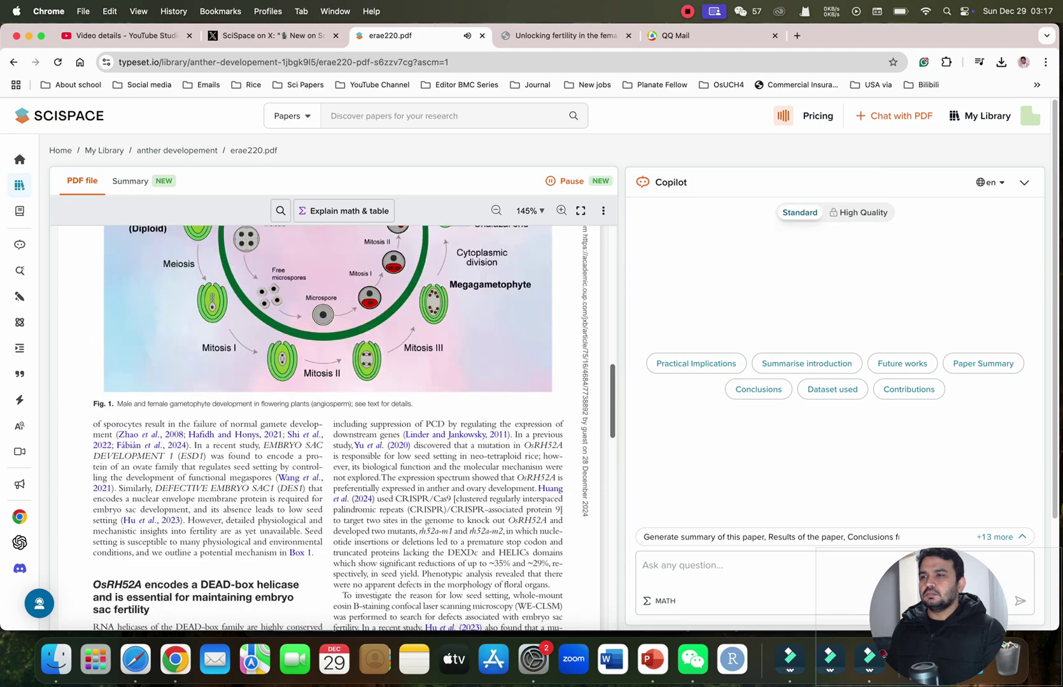
{"action": "scroll", "coordinate": [329, 426], "scroll_direction": "up", "scroll_amount": 4}
{"action": "scroll", "coordinate": [329, 427], "scroll_direction": "down", "scroll_amount": 10}
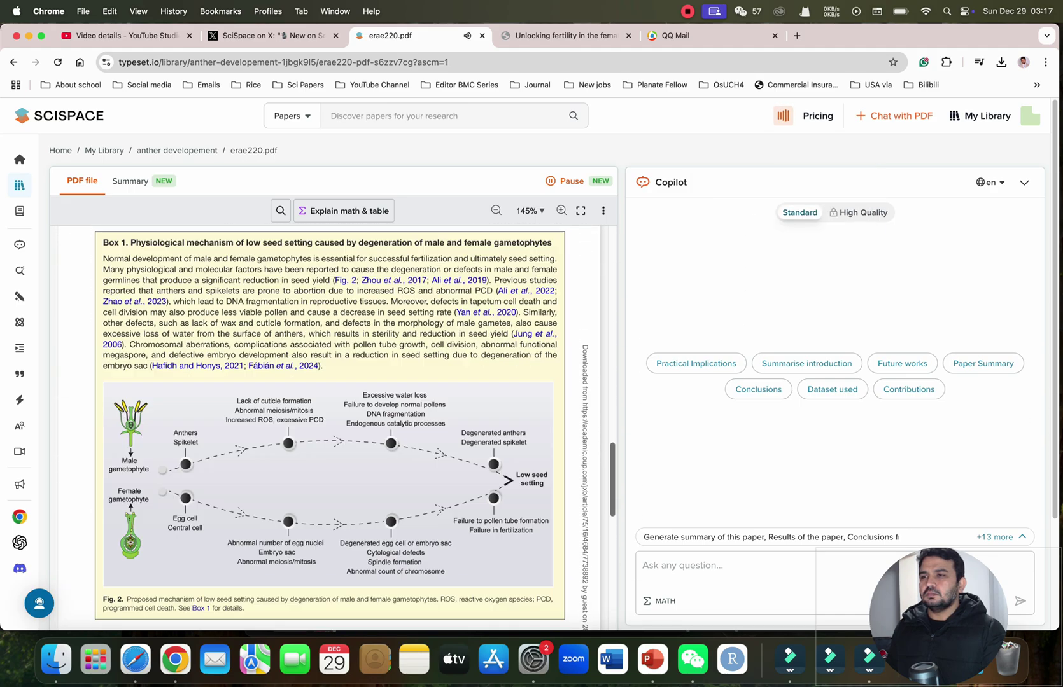
{"action": "scroll", "coordinate": [329, 426], "scroll_direction": "up", "scroll_amount": 10}
{"action": "scroll", "coordinate": [329, 426], "scroll_direction": "down", "scroll_amount": 1}
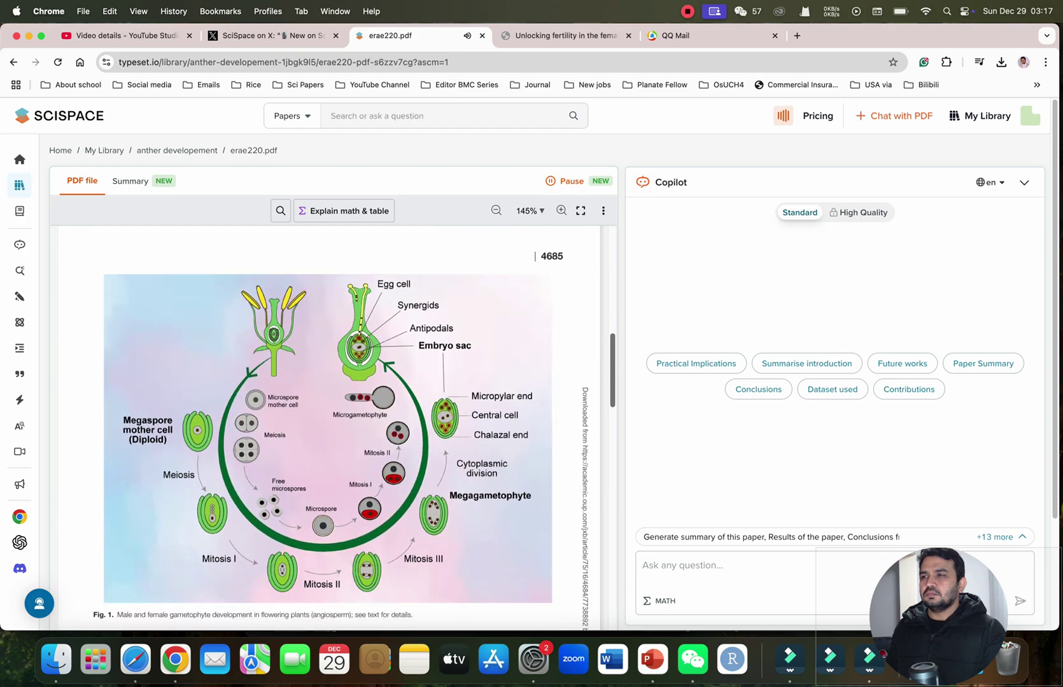
{"action": "scroll", "coordinate": [329, 426], "scroll_direction": "down", "scroll_amount": 2}
{"action": "scroll", "coordinate": [329, 426], "scroll_direction": "up", "scroll_amount": 12}
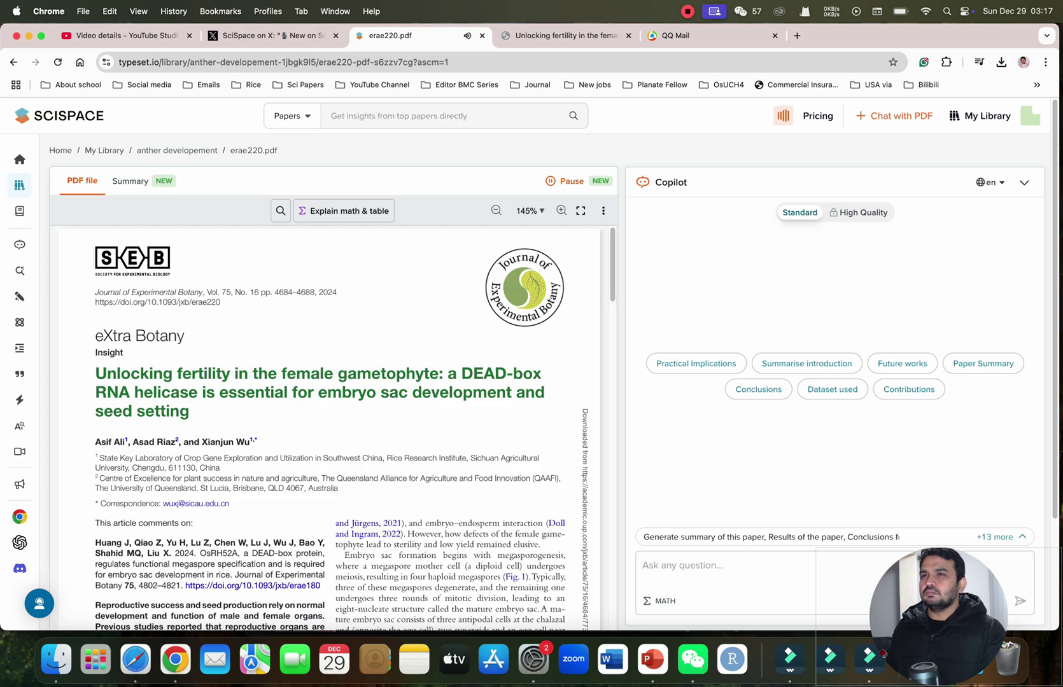
Reopen the podcast player for erae220.pdf and pause the playback.
{"action": "left_click", "coordinate": [566, 181]}
{"action": "left_click", "coordinate": [565, 181]}
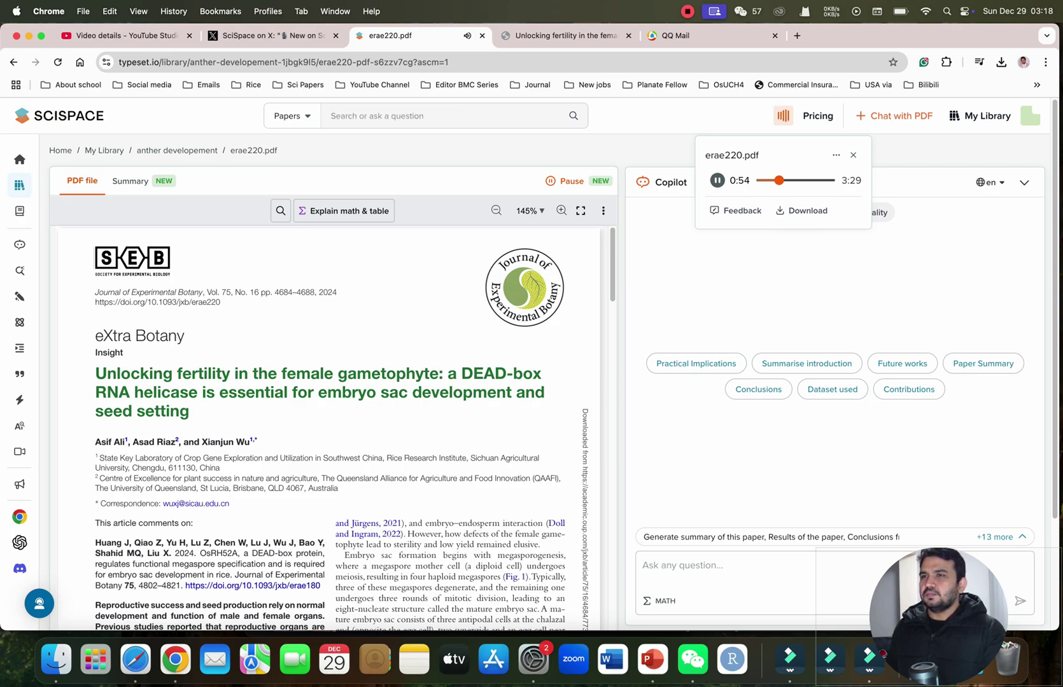
{"action": "key", "text": "space"}
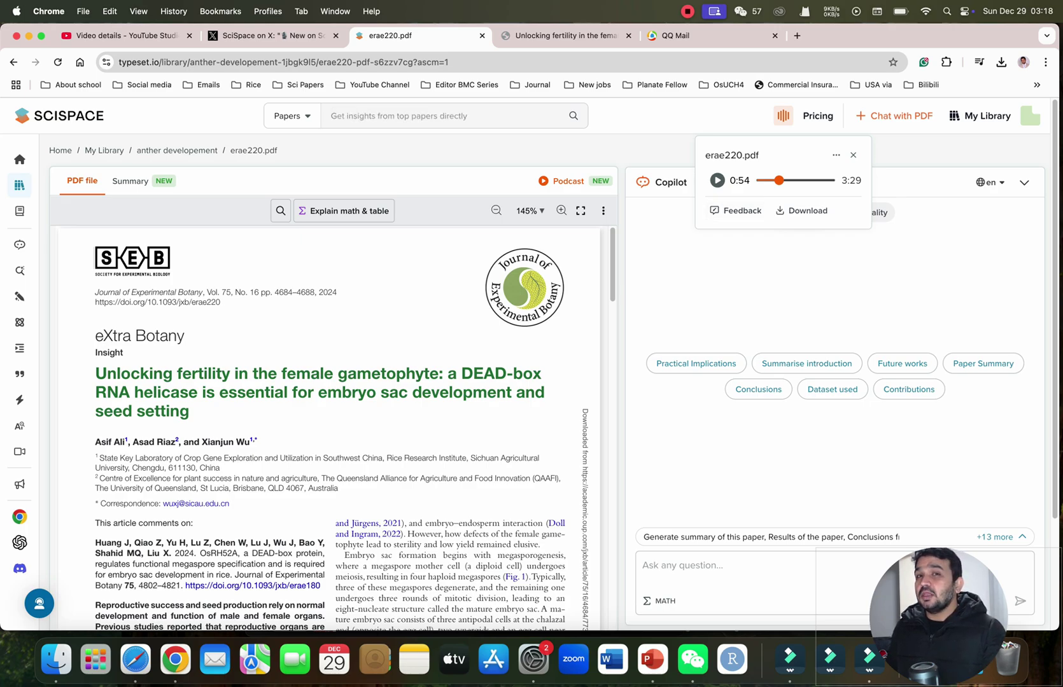
Try to download the podcast and examine the Basic and Premium plan features offered.
{"action": "mouse_move", "coordinate": [24, 245]}
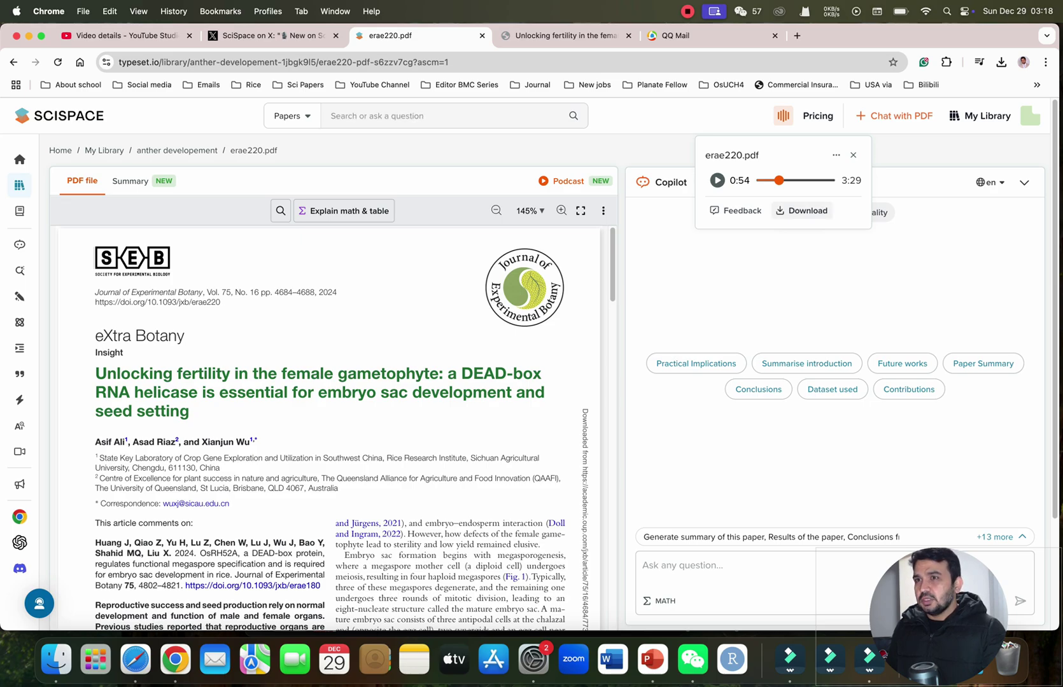
{"action": "left_click", "coordinate": [800, 210]}
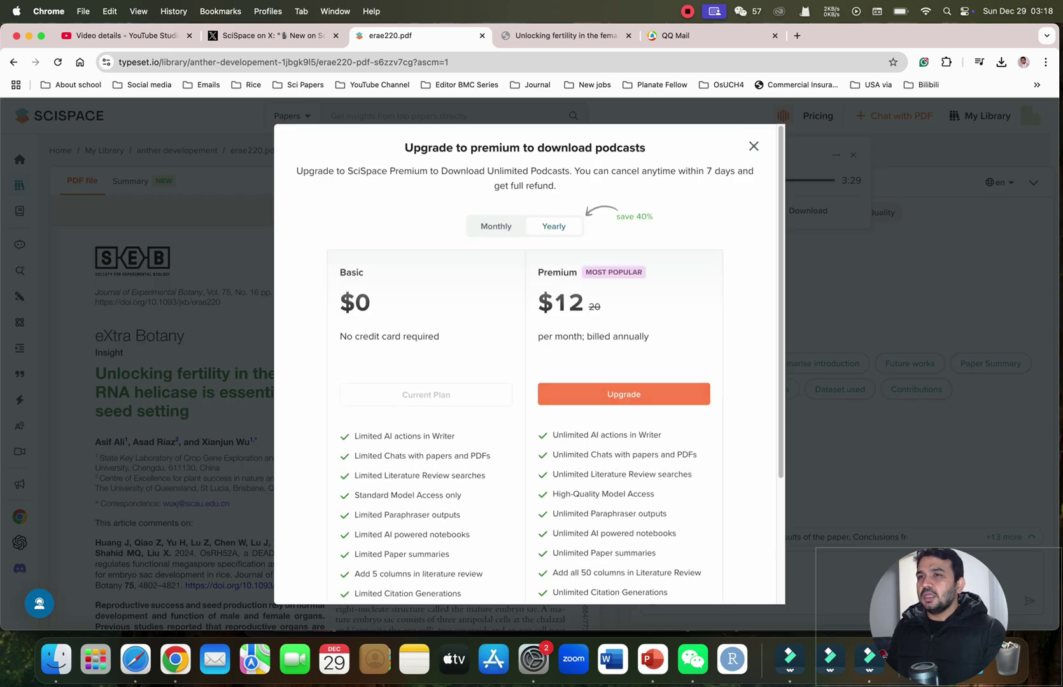
{"action": "scroll", "coordinate": [525, 363], "scroll_direction": "down", "scroll_amount": 2}
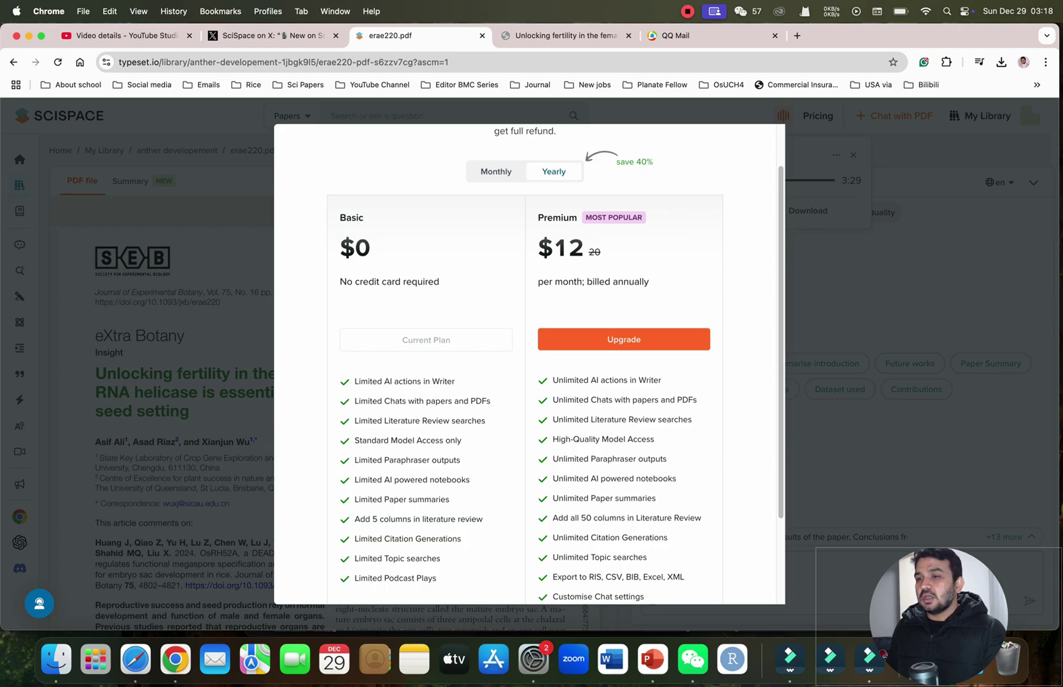
Switch to PowerPoint to view the discount codes slide and select the "For Indian users!" line.
{"action": "left_click", "coordinate": [652, 658]}
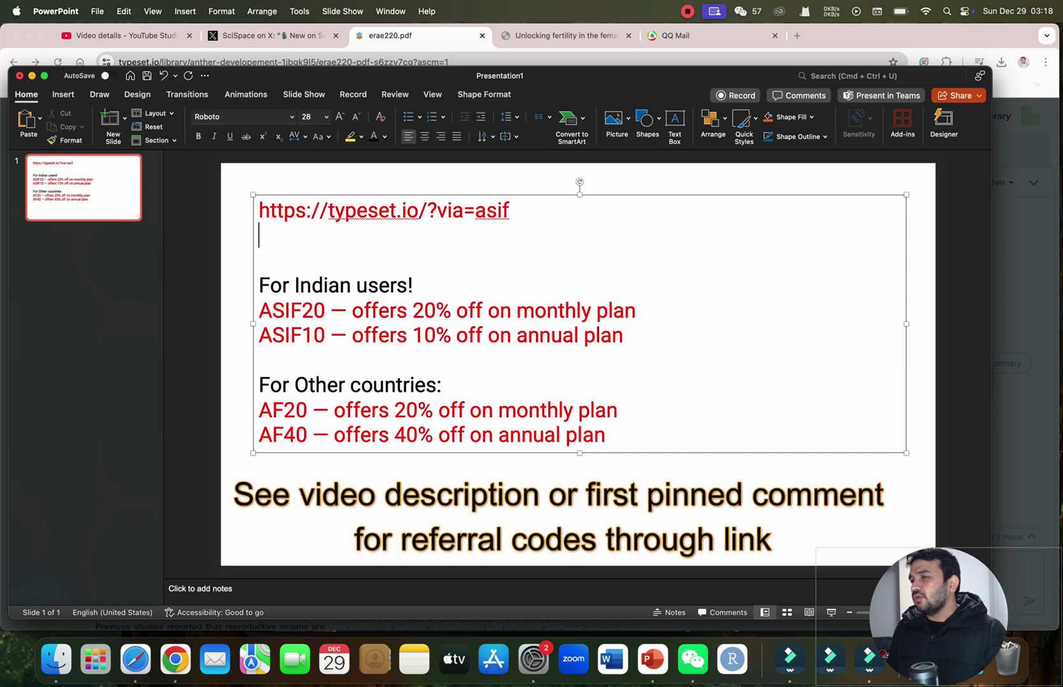
{"action": "key", "text": "Down"}
{"action": "key", "text": "Down"}
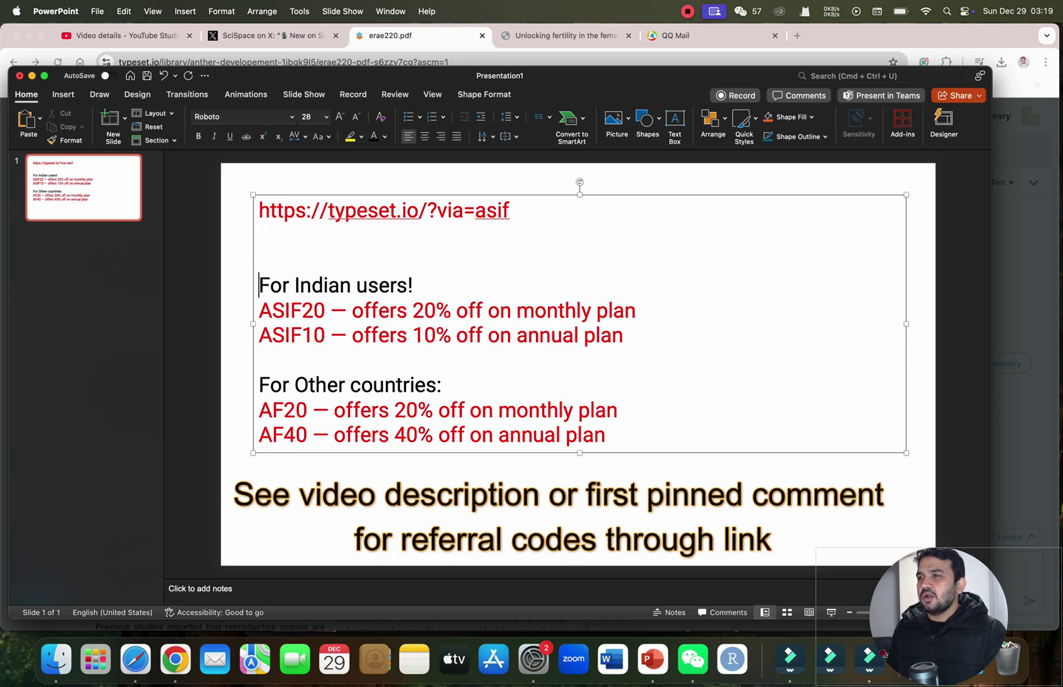
{"action": "key", "text": "shift+Down"}
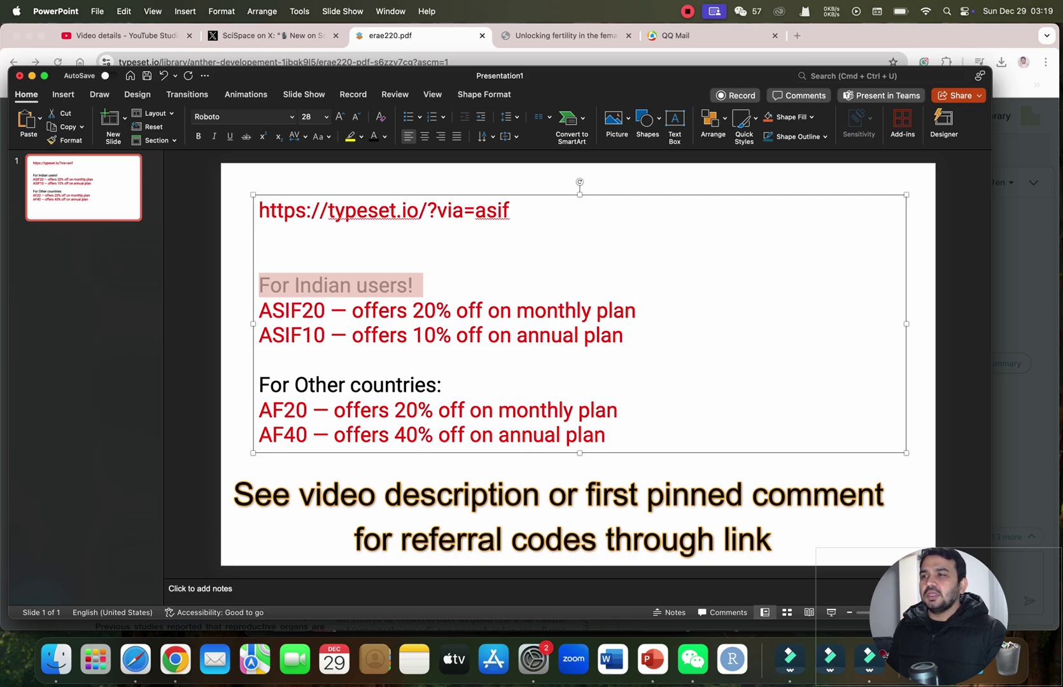
Return to the SciSpace page in Chrome, review the remaining plan features, and dismiss the upgrade offer.
{"action": "left_click", "coordinate": [31, 75]}
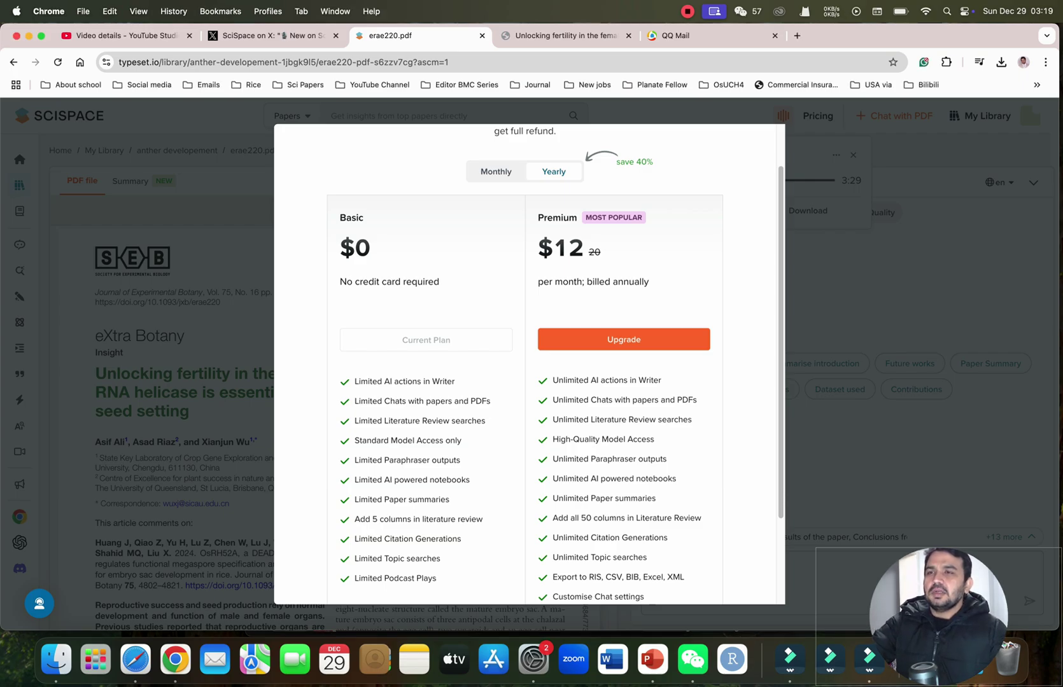
{"action": "scroll", "coordinate": [528, 363], "scroll_direction": "down", "scroll_amount": 4}
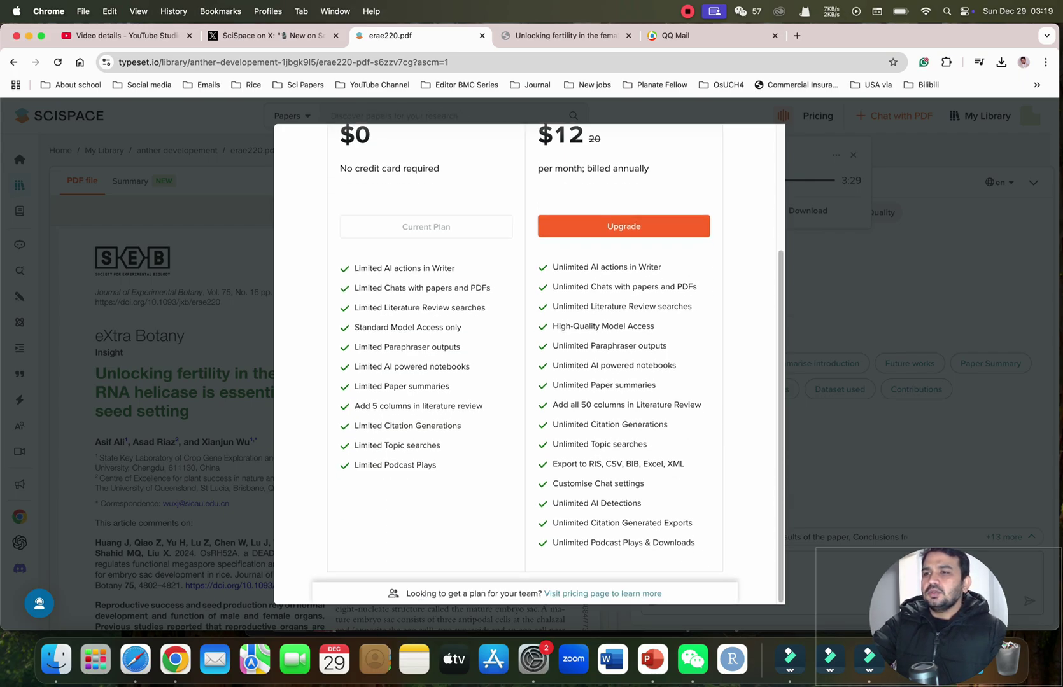
{"action": "left_click", "coordinate": [803, 407]}
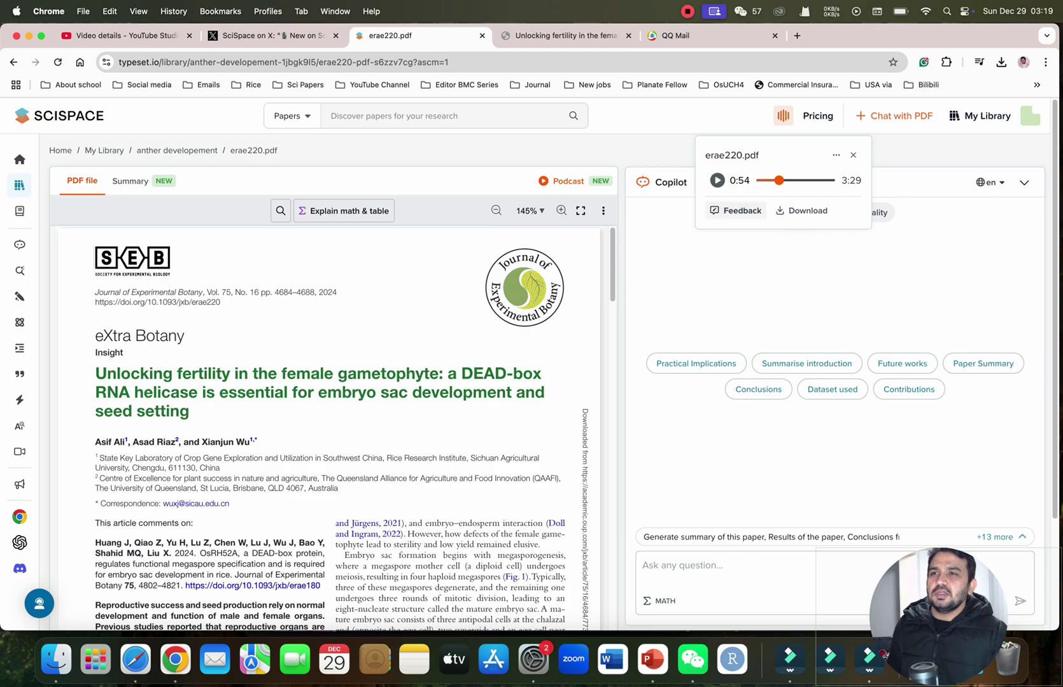